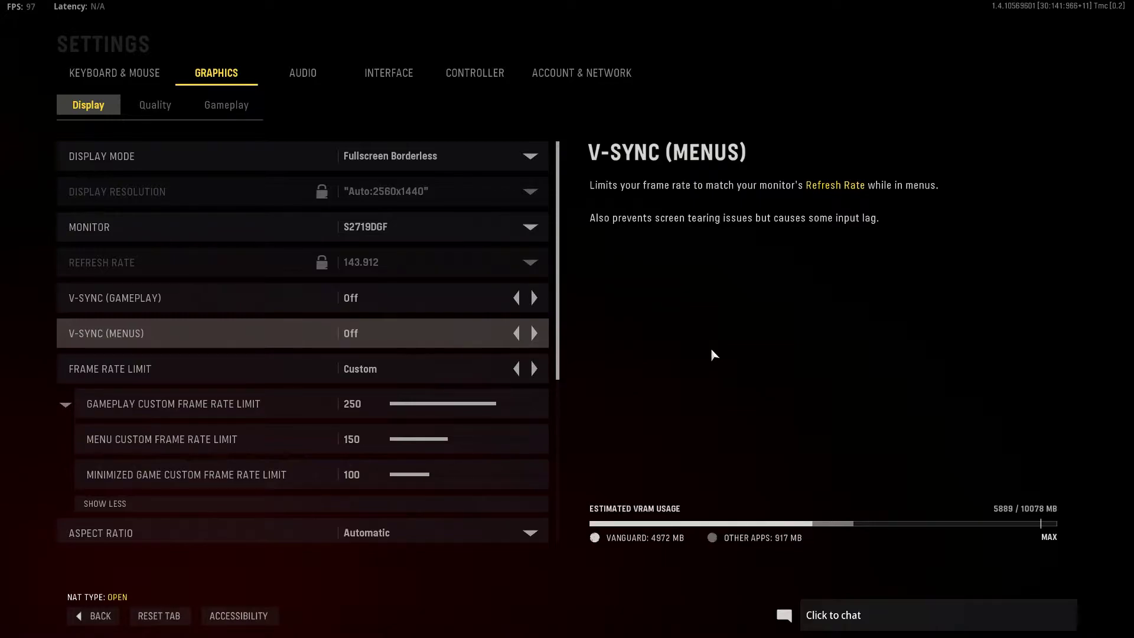
scroll(521, 423, down, 5)
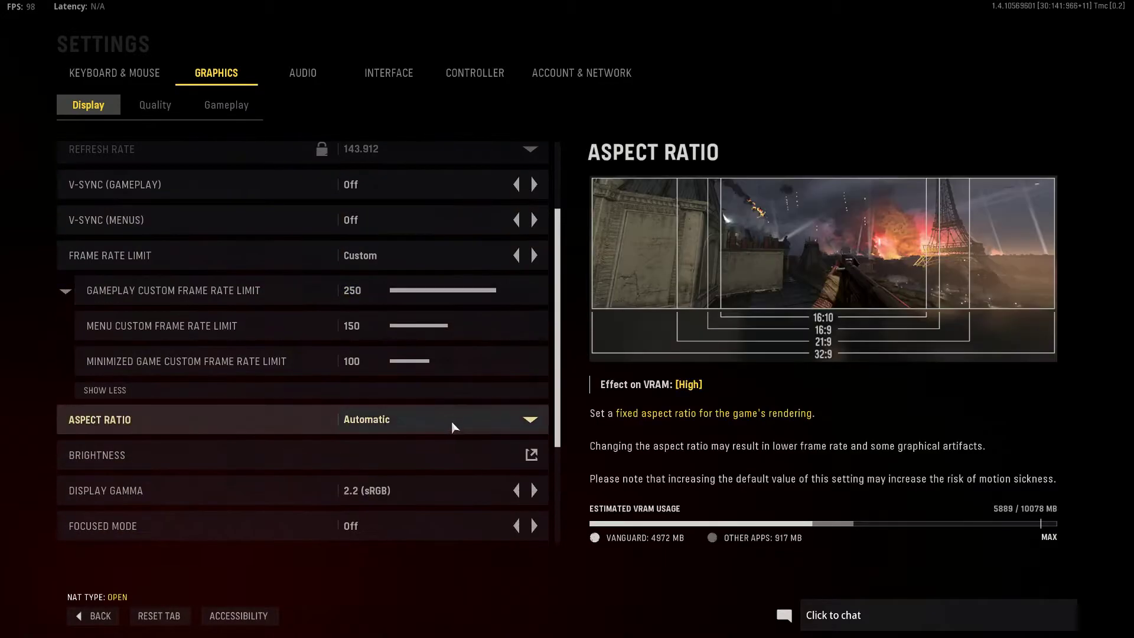
scroll(471, 459, up, 4)
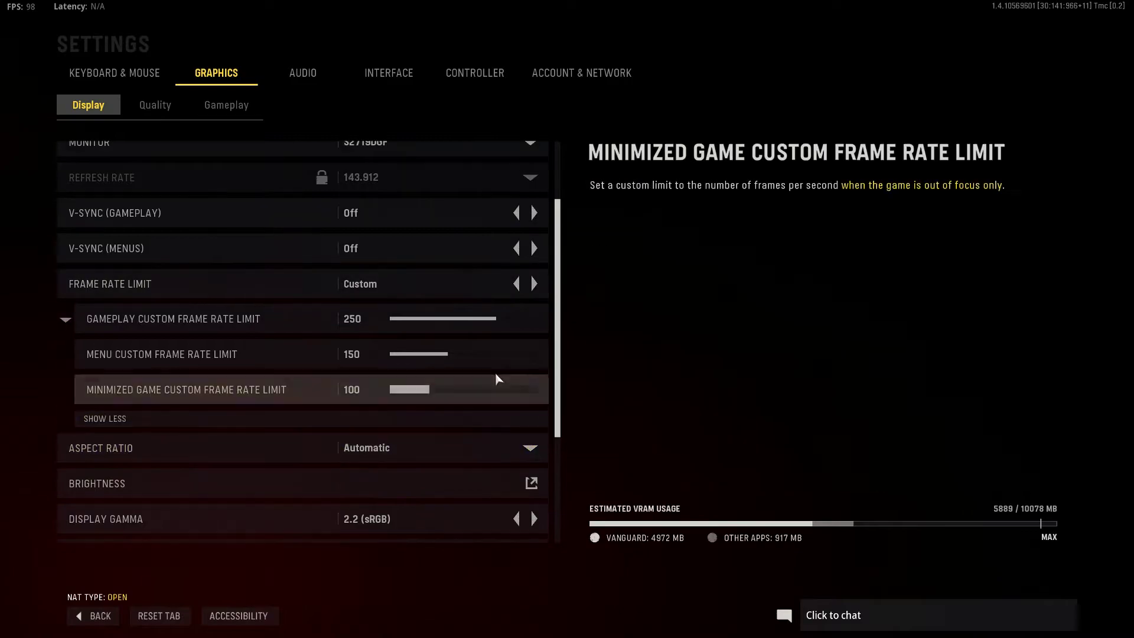
scroll(499, 407, down, 5)
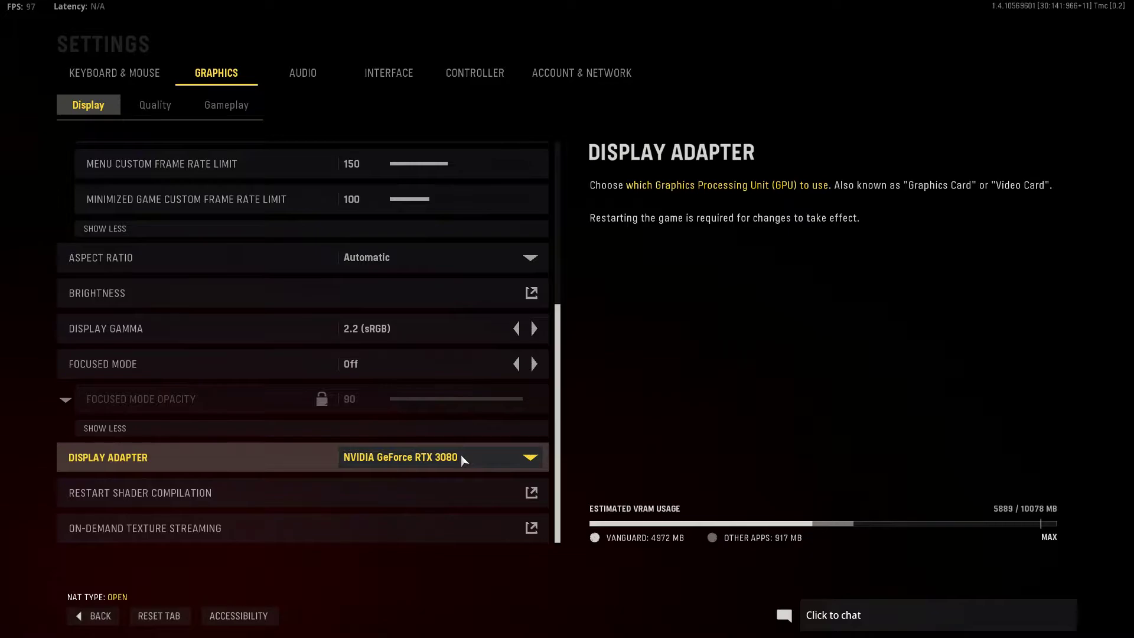
scroll(460, 437, up, 8)
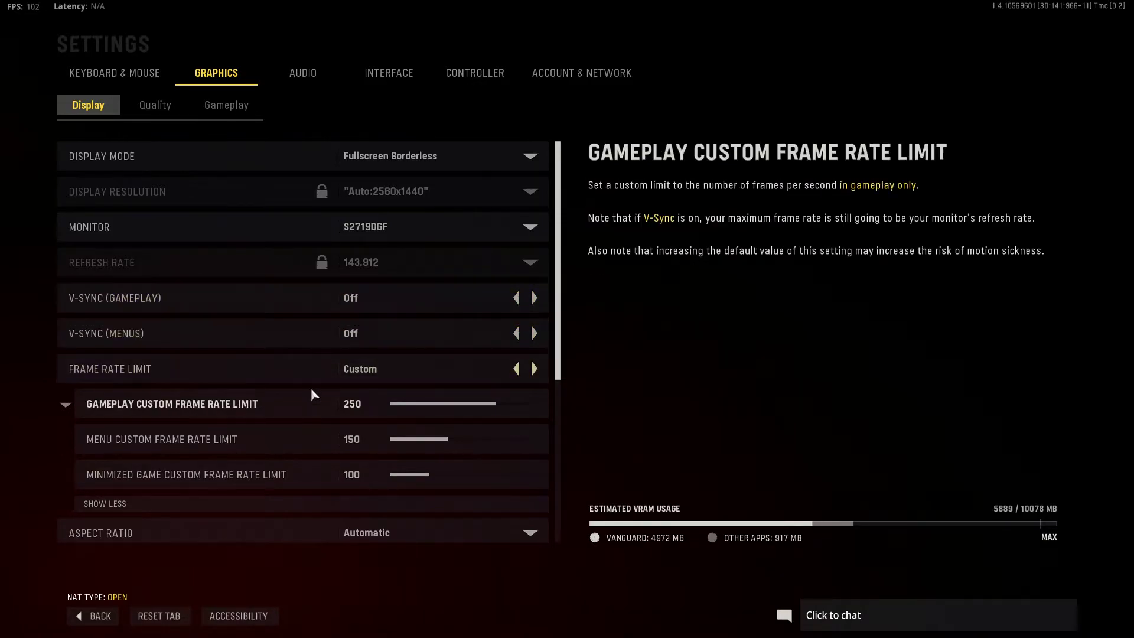
scroll(349, 384, down, 1)
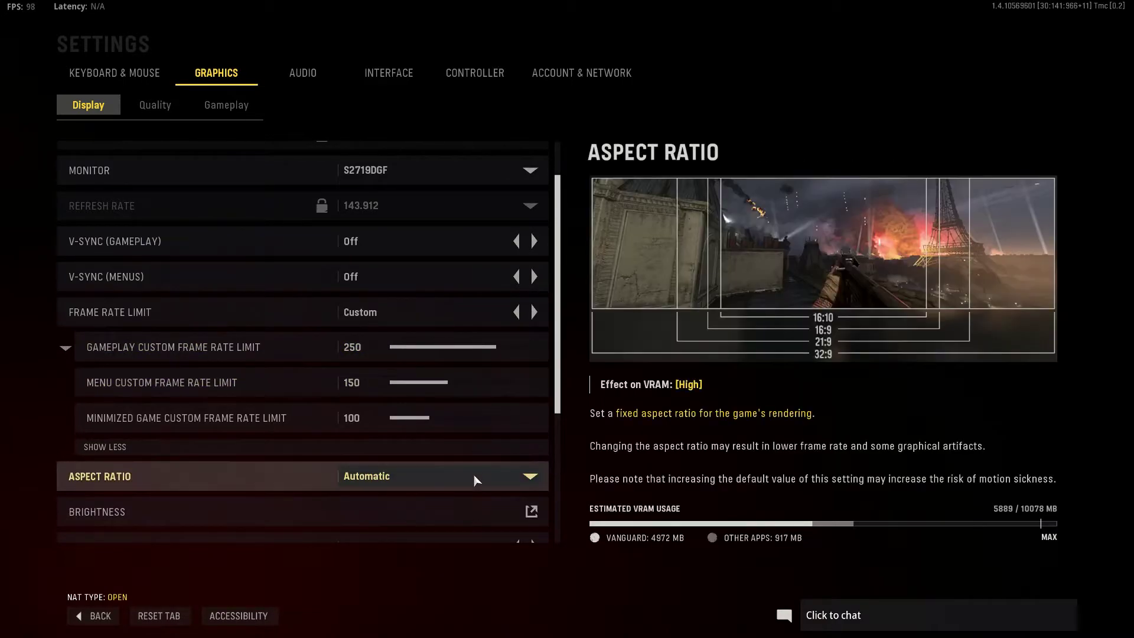
scroll(473, 473, down, 2)
scroll(467, 437, up, 2)
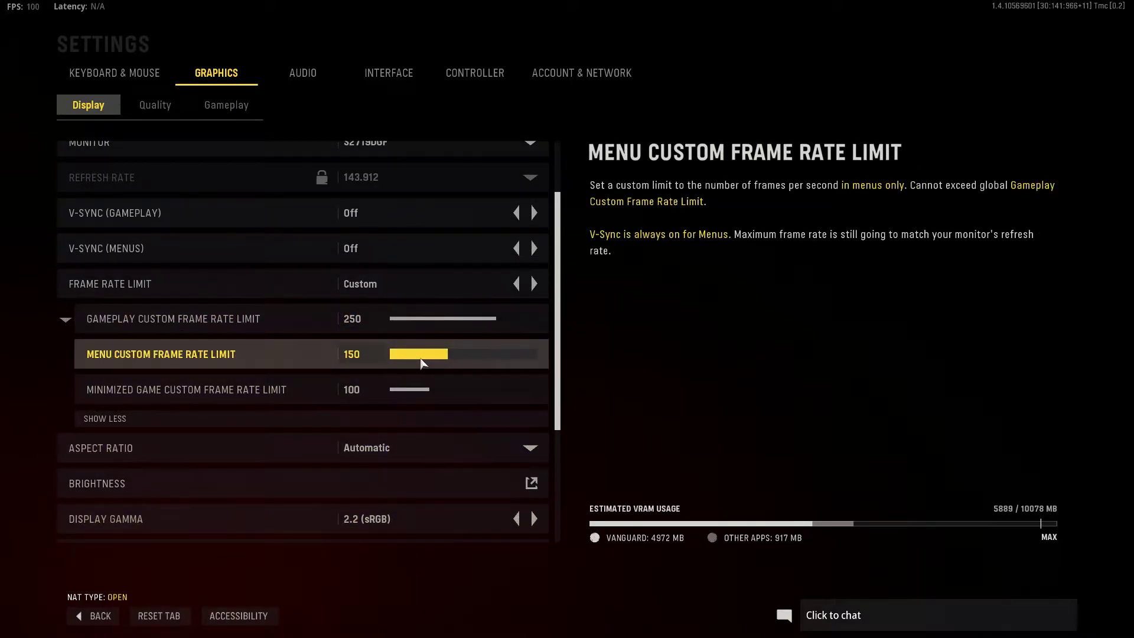
scroll(442, 378, down, 1)
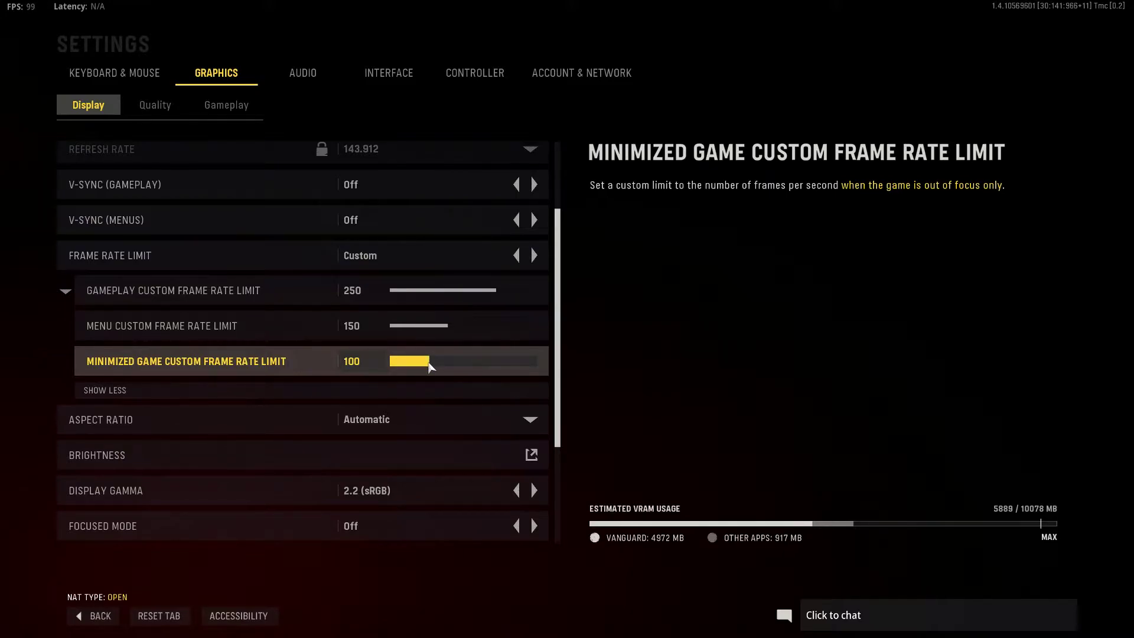
Set Minimized Game Custom Frame Rate Limit to 80, then scroll down to On-Demand Texture Streaming
mouse_move(429, 365)
mouse_down()
mouse_move(402, 366)
mouse_move(440, 364)
mouse_move(423, 361)
mouse_up()
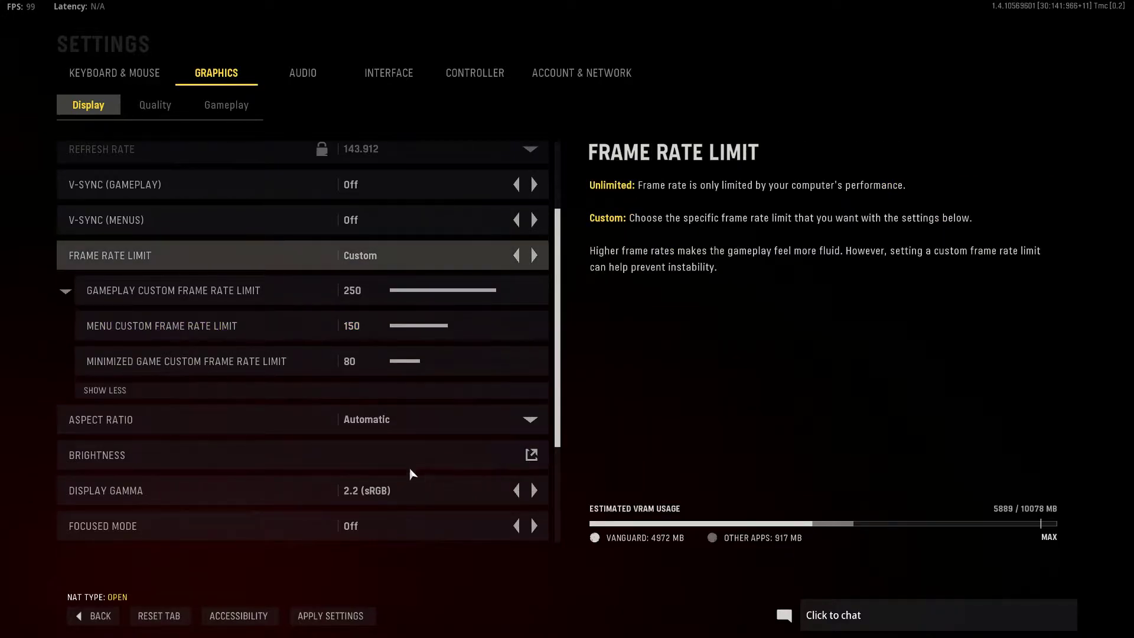
scroll(473, 390, down, 2)
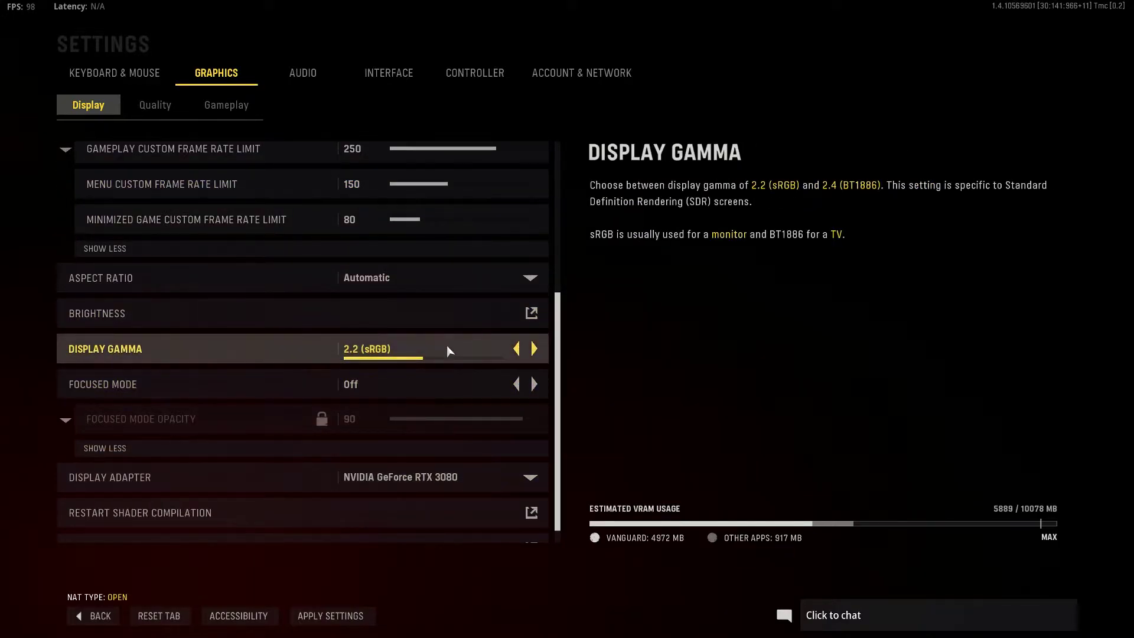
scroll(437, 413, down, 1)
click(339, 529)
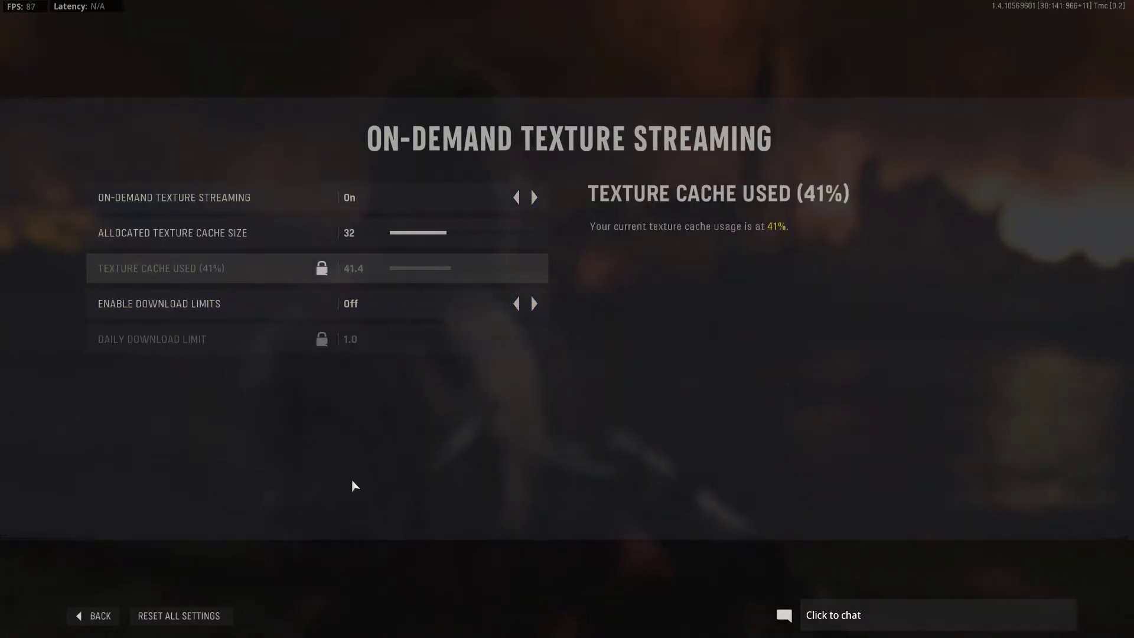
click(88, 615)
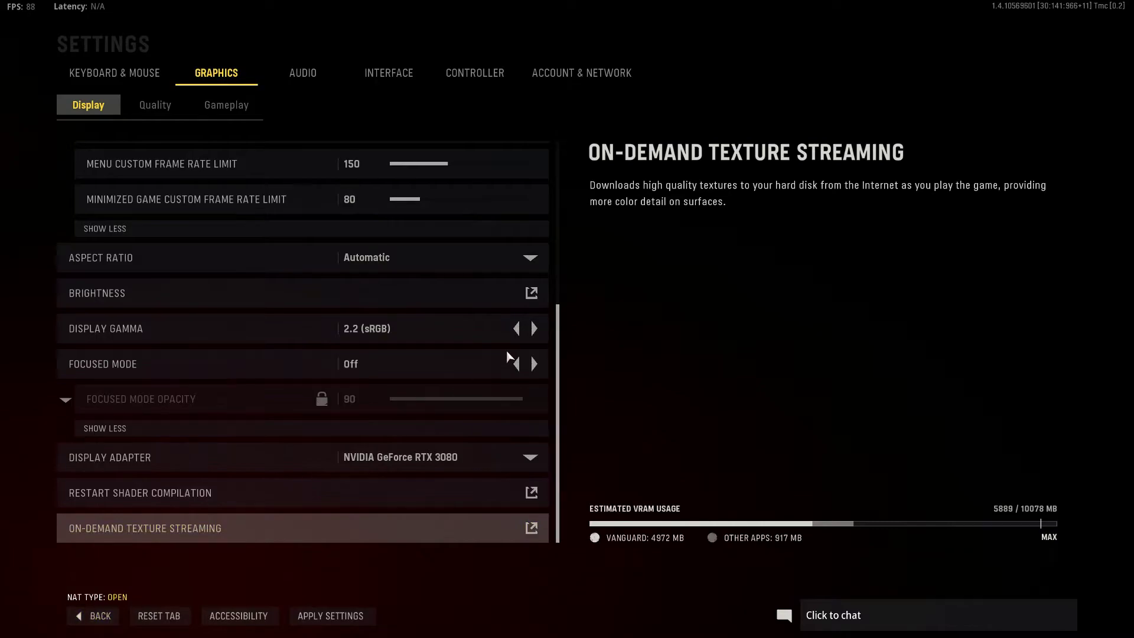
Switch to Quality settings, discarding the unsaved display change, and expand Dynamic Resolution
click(155, 105)
click(496, 387)
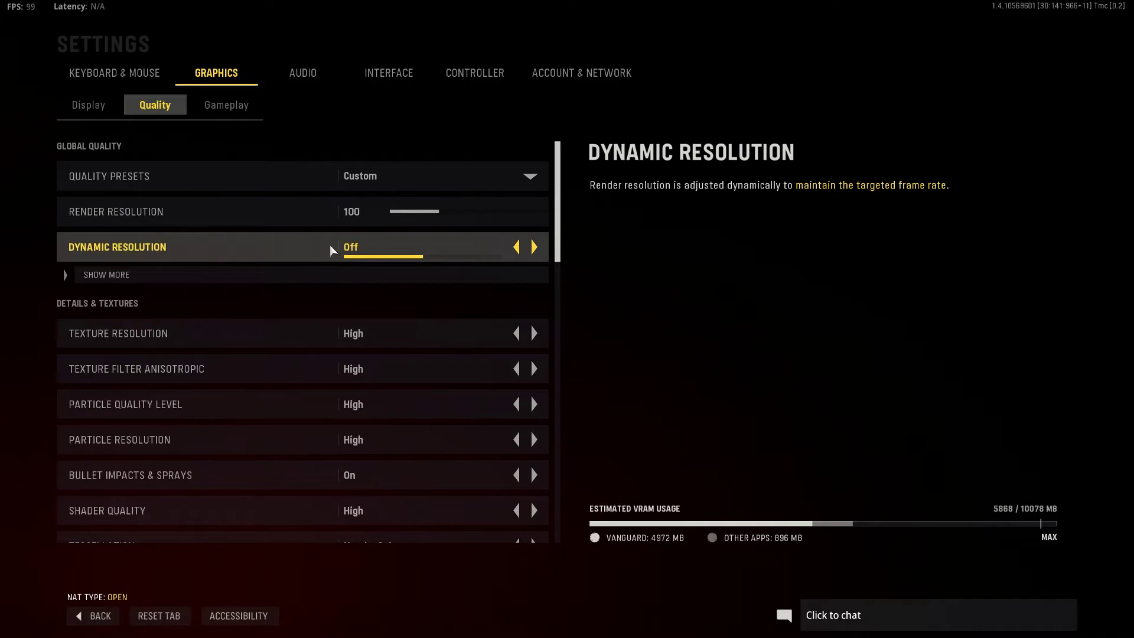
click(331, 275)
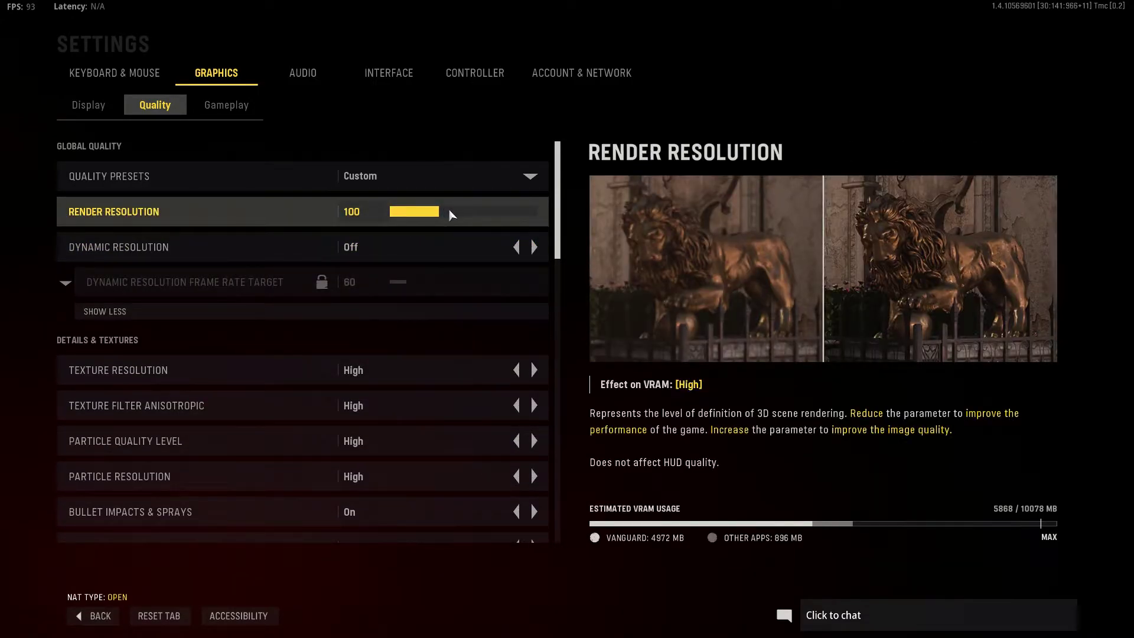
Preview the Quality Presets list but keep Custom, leaving the frame rate target sub-setting expanded
click(452, 185)
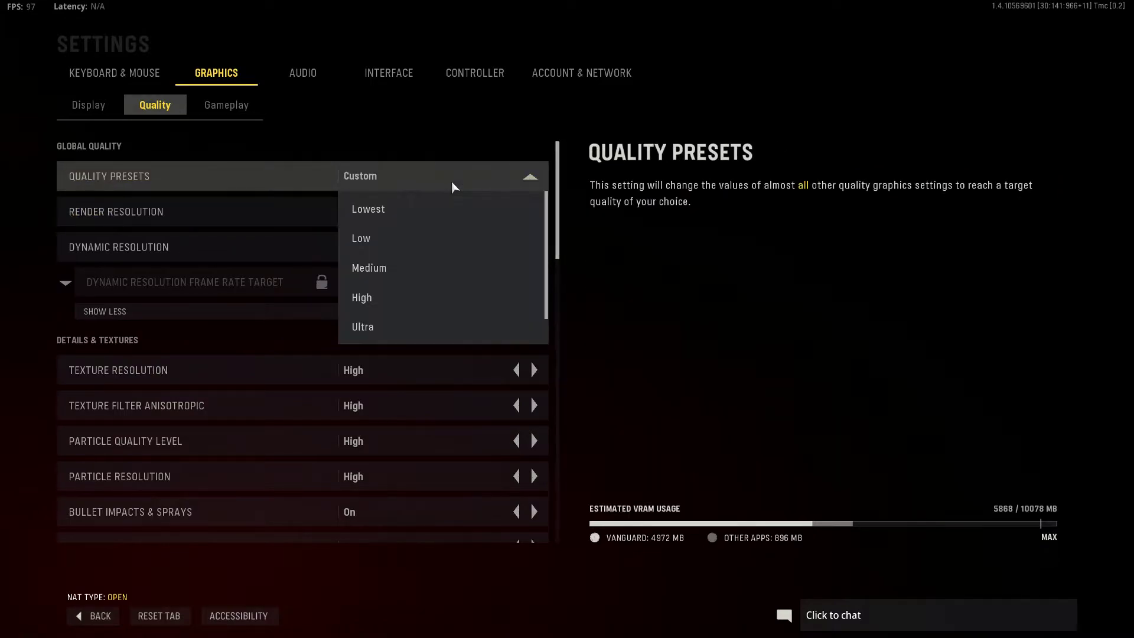
click(462, 177)
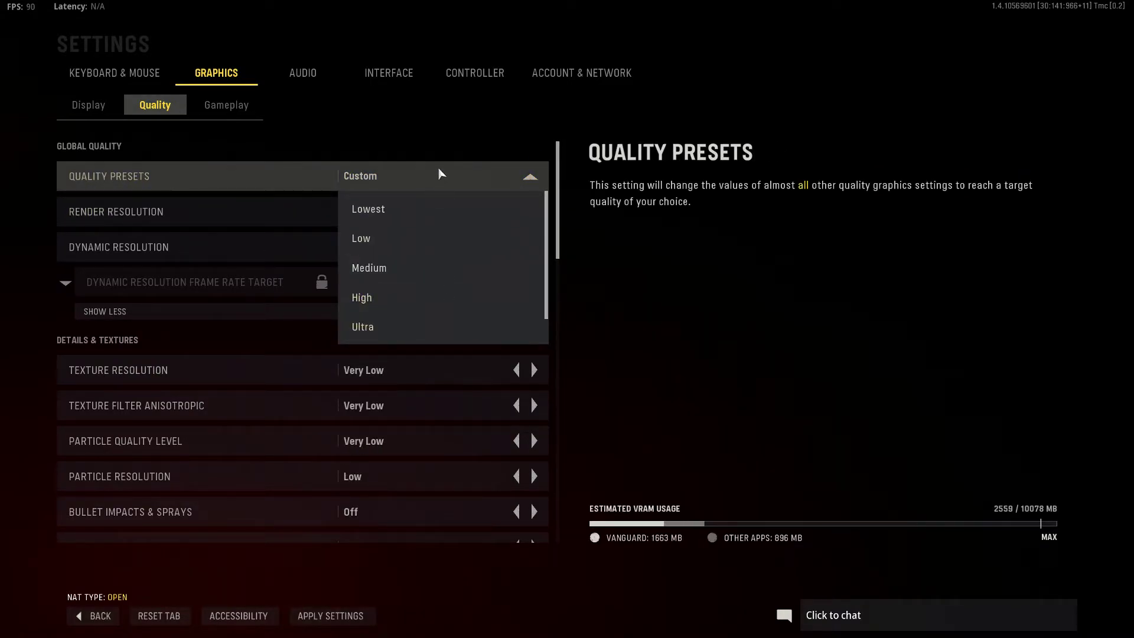
scroll(504, 307, down, 1)
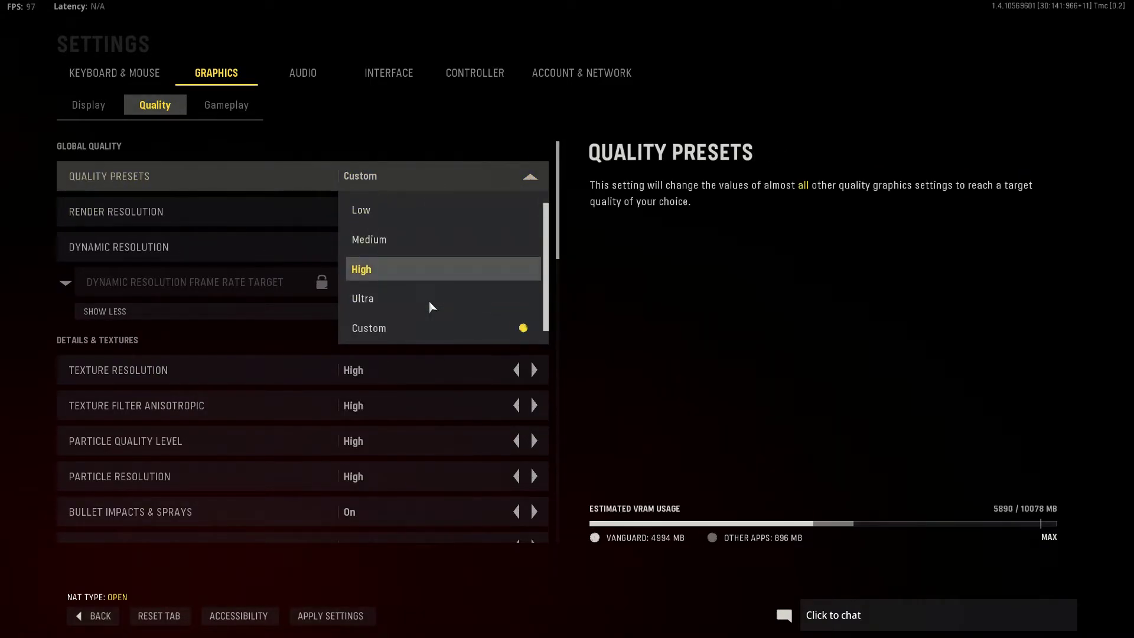
click(448, 173)
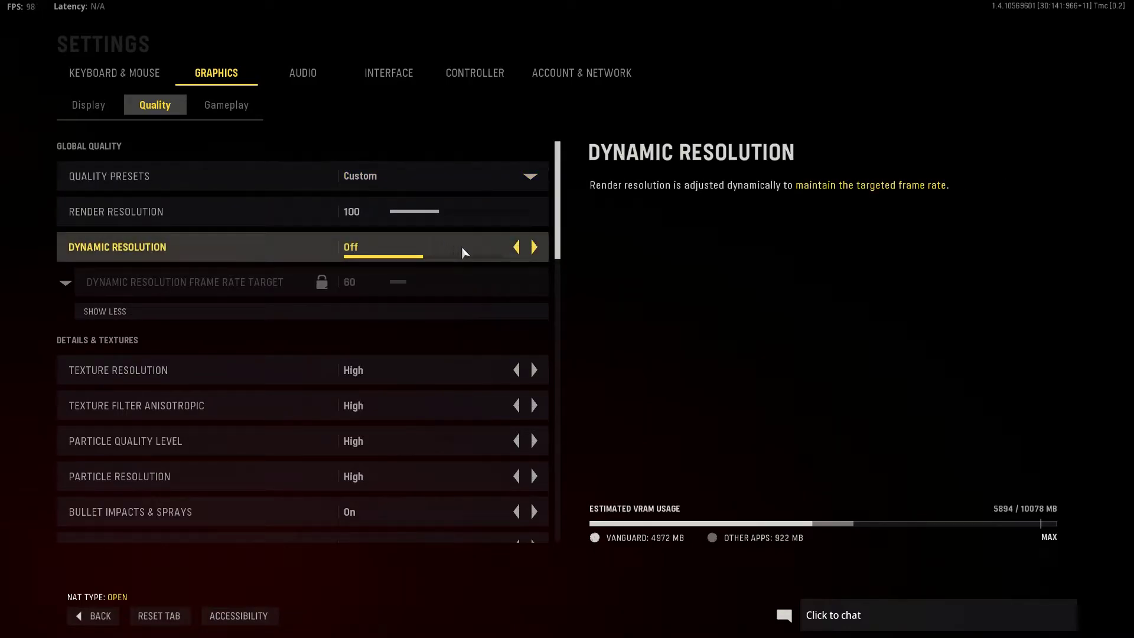
click(294, 312)
click(286, 275)
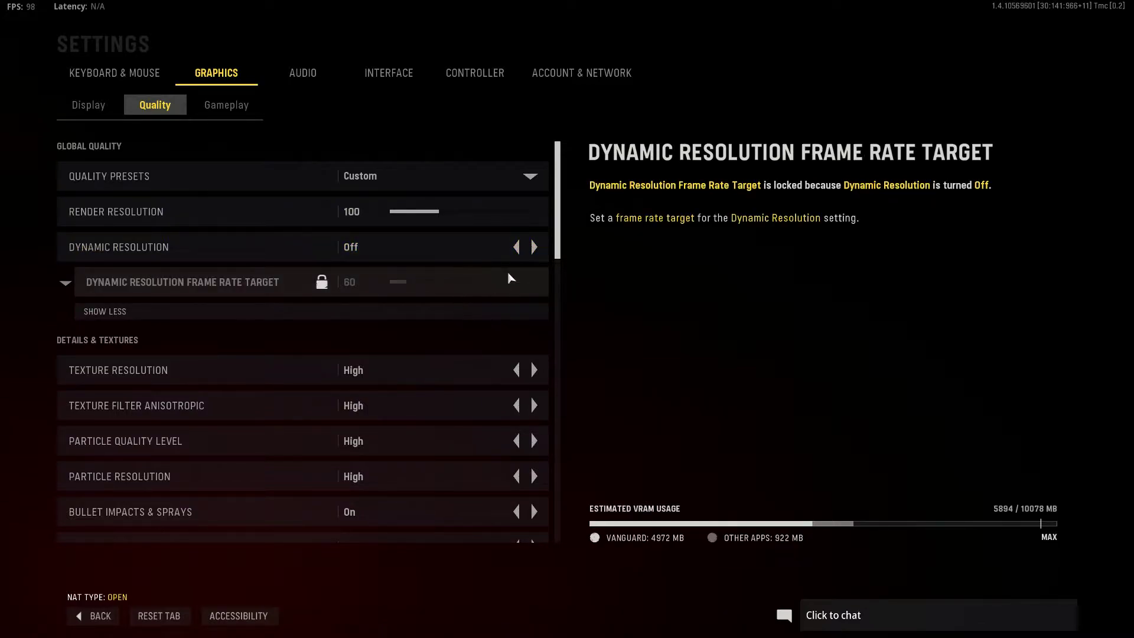
click(534, 247)
mouse_move(416, 282)
mouse_down()
mouse_move(431, 283)
mouse_move(413, 285)
mouse_up()
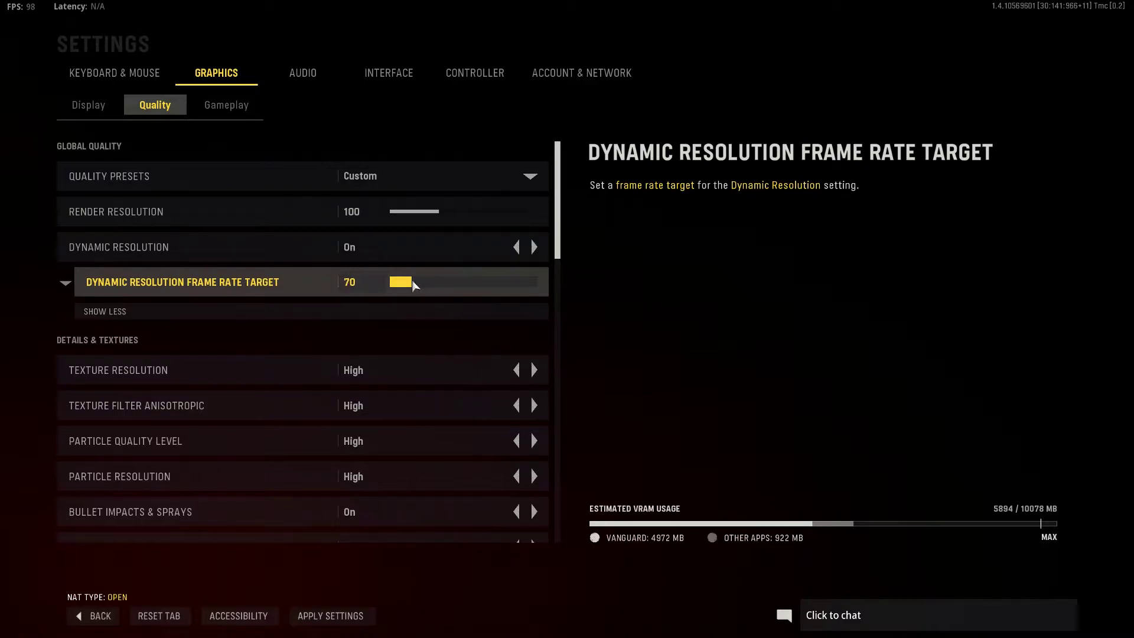
click(516, 248)
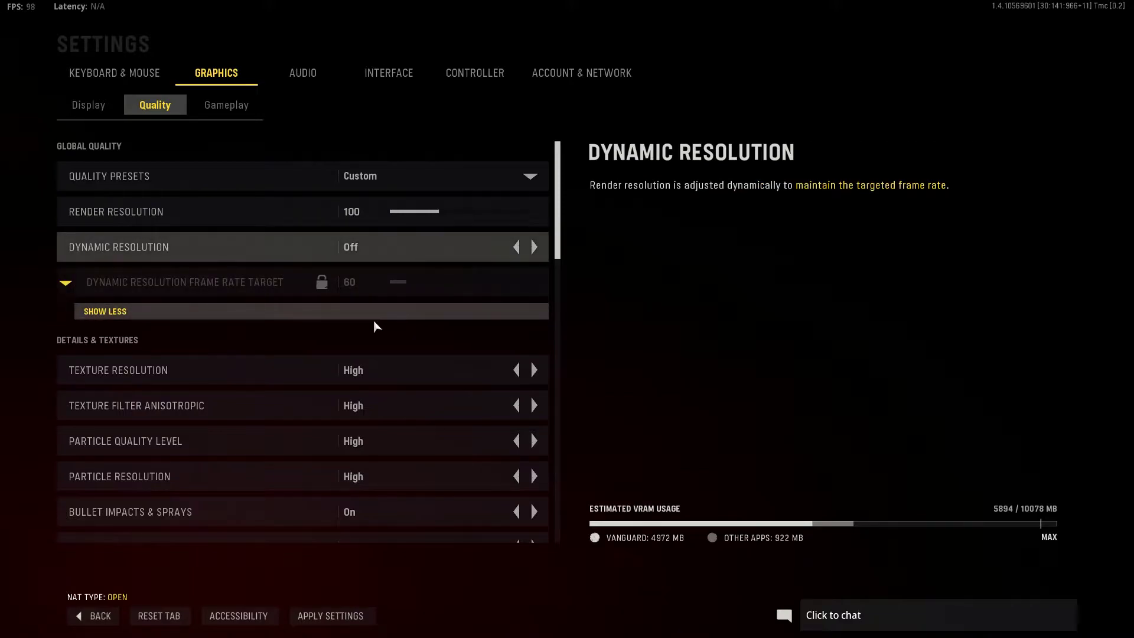
scroll(374, 327, down, 2)
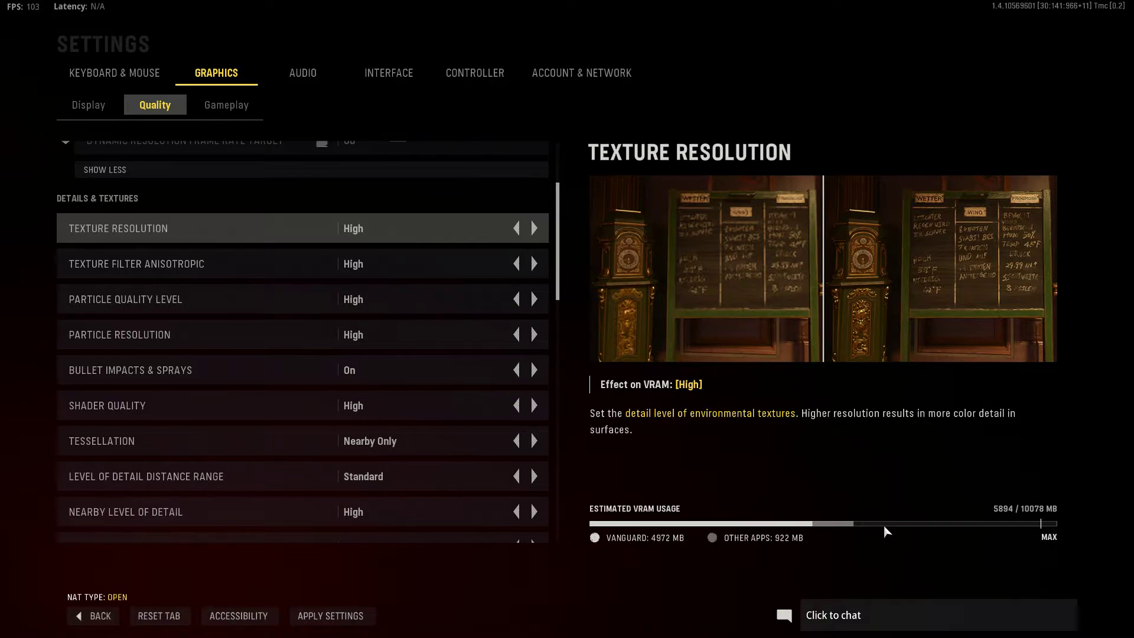
click(517, 228)
click(535, 230)
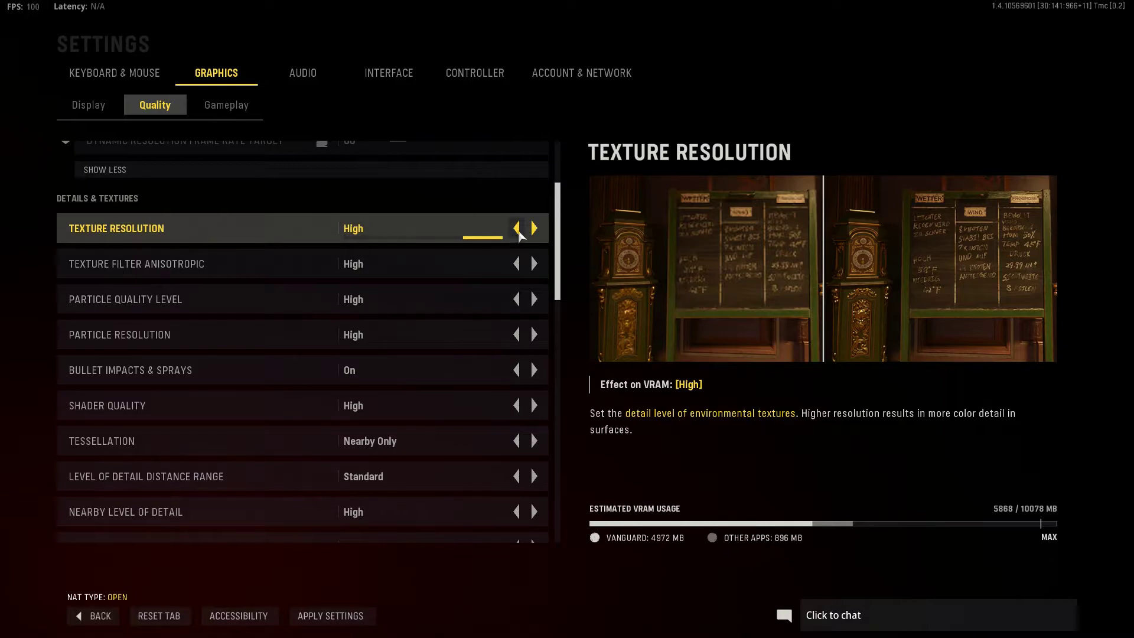
click(517, 229)
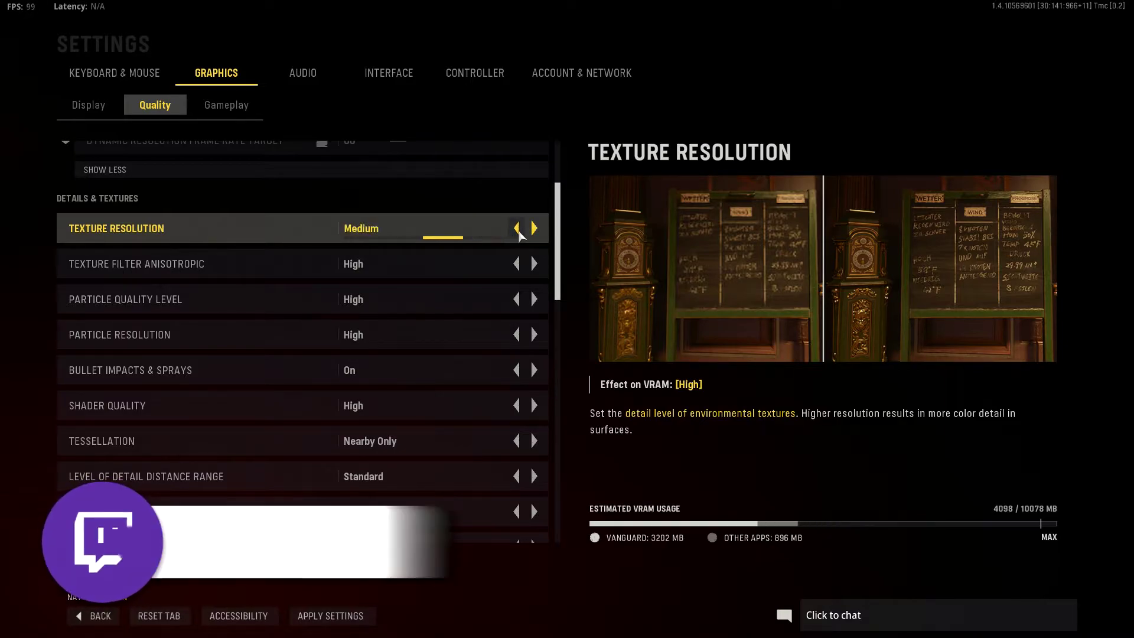
click(517, 229)
click(530, 229)
click(528, 229)
click(527, 229)
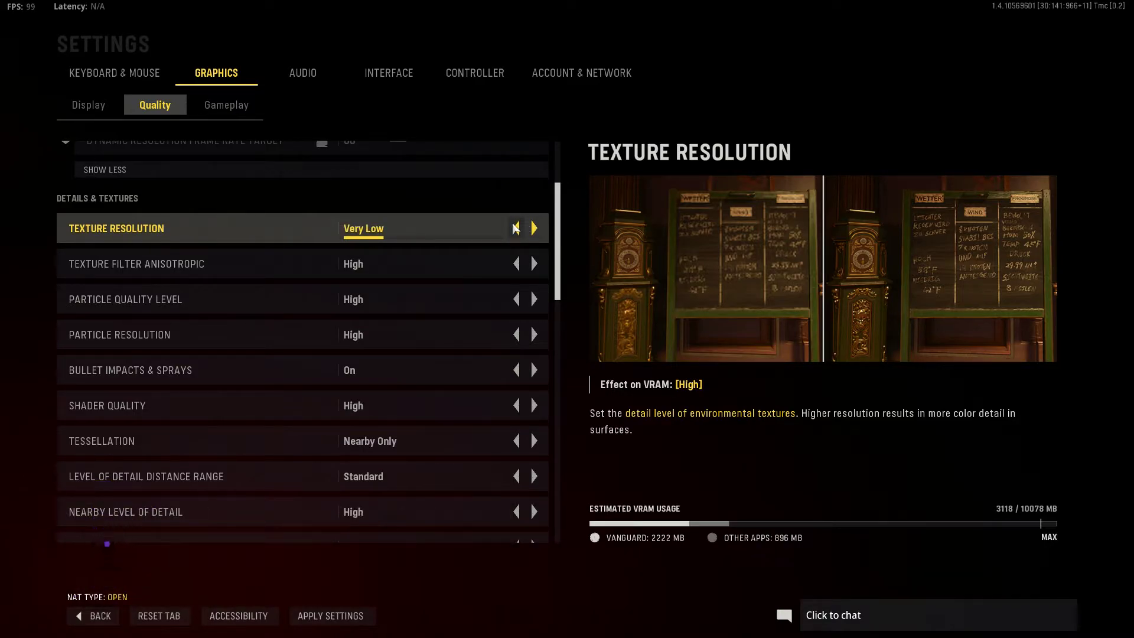
click(535, 229)
click(536, 229)
click(537, 229)
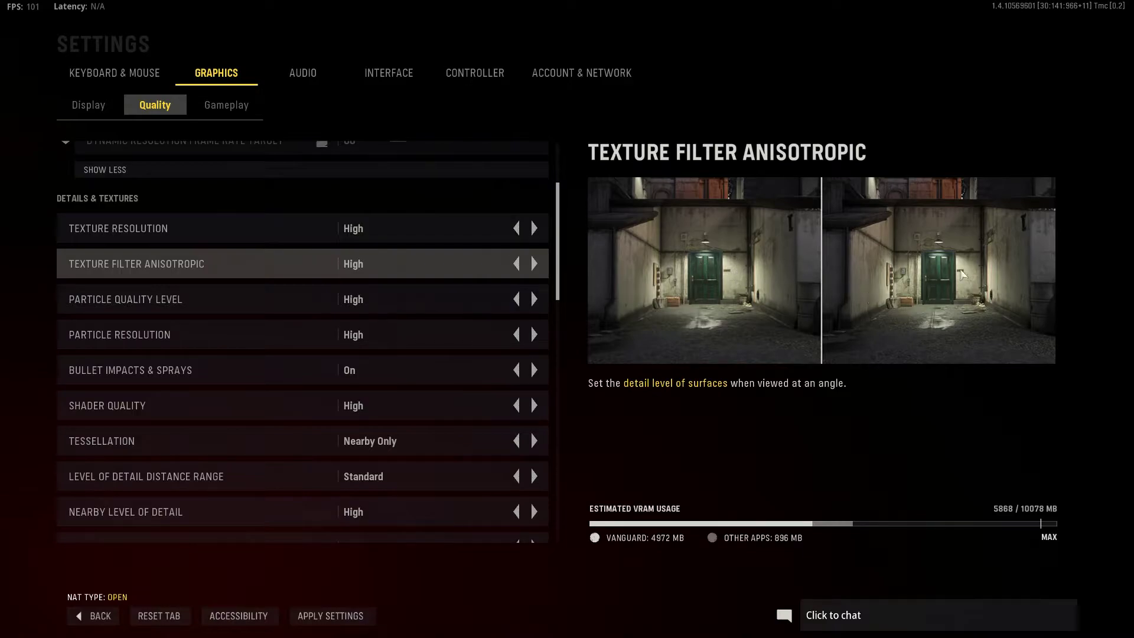
click(516, 264)
click(534, 264)
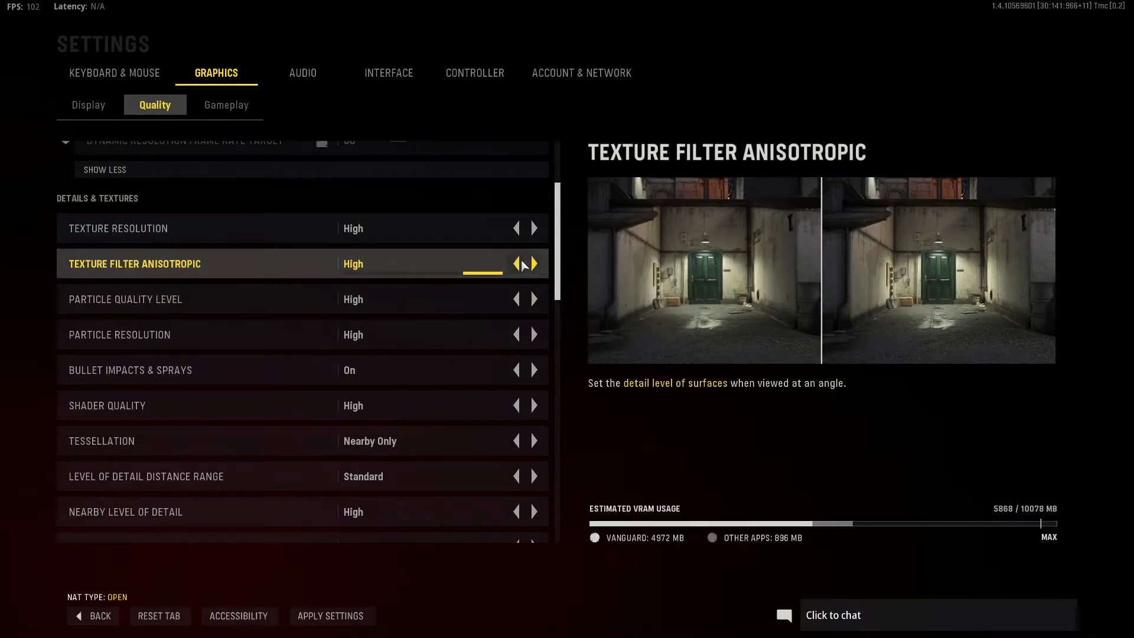
click(521, 264)
click(520, 264)
click(534, 263)
click(520, 264)
click(533, 264)
click(533, 264)
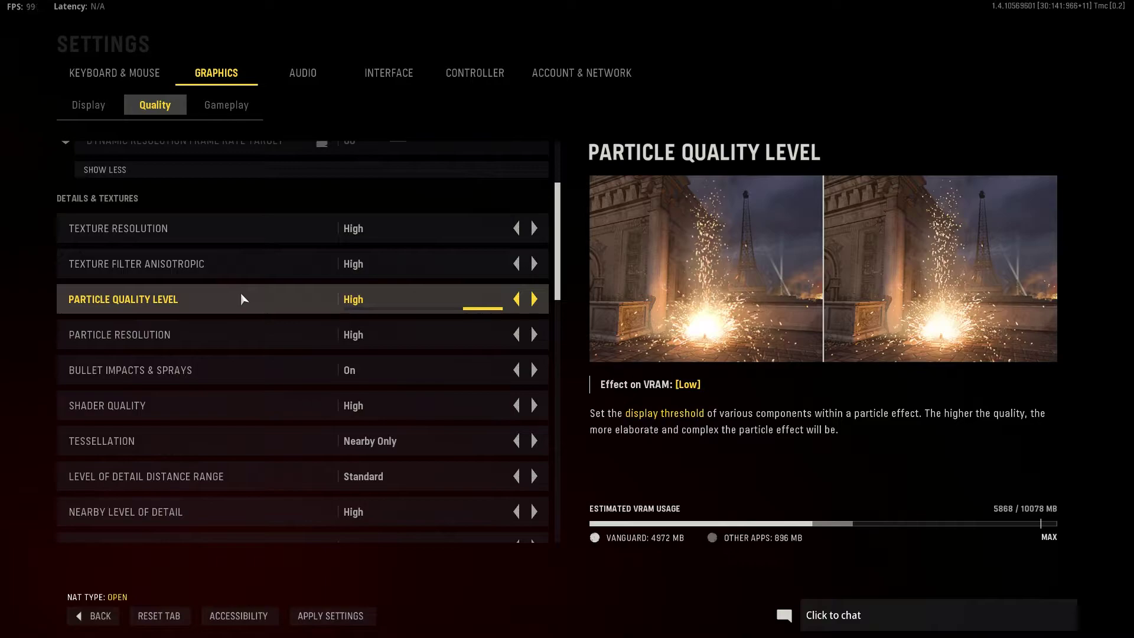
Toggle Particle Quality Level between Low and Medium, finally leaving it at Medium
double_click(516, 299)
click(533, 299)
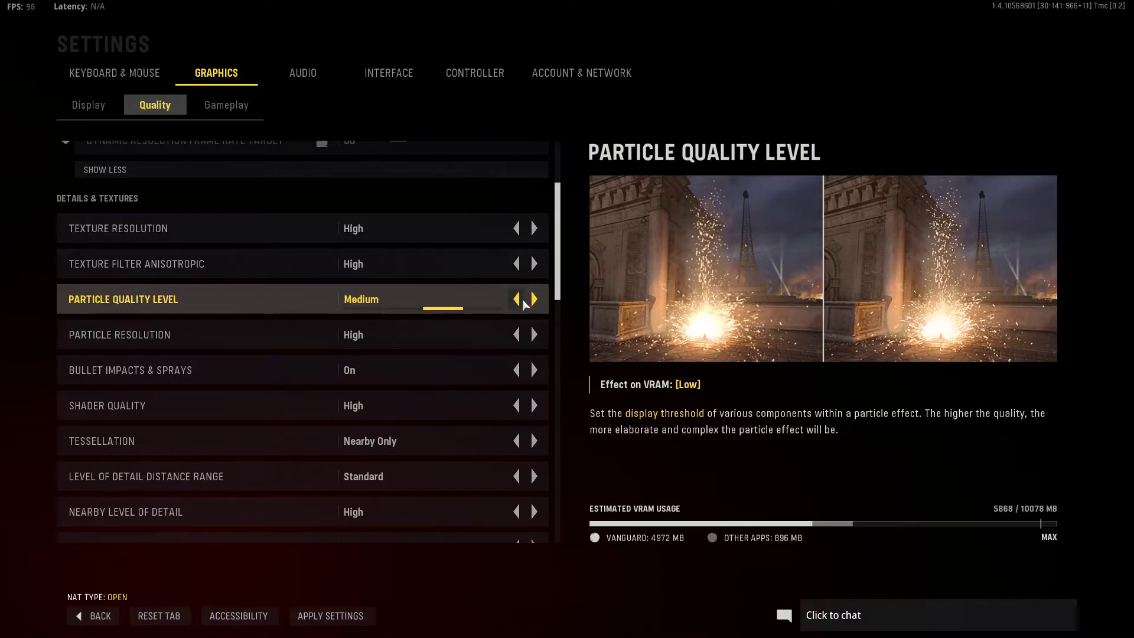
click(516, 299)
click(534, 299)
scroll(410, 339, down, 1)
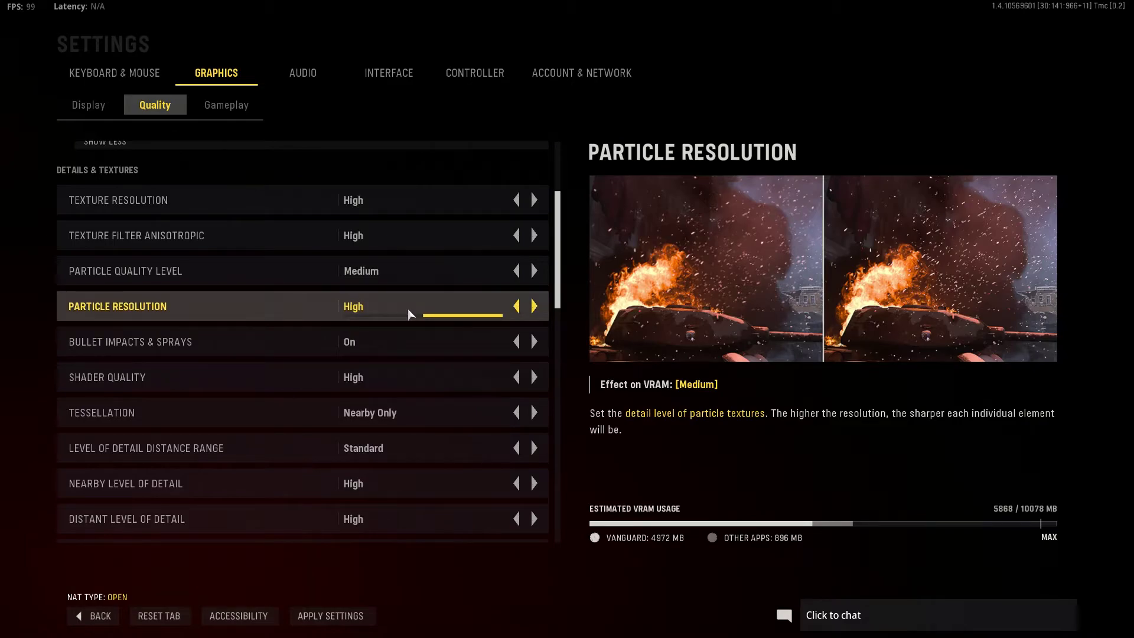